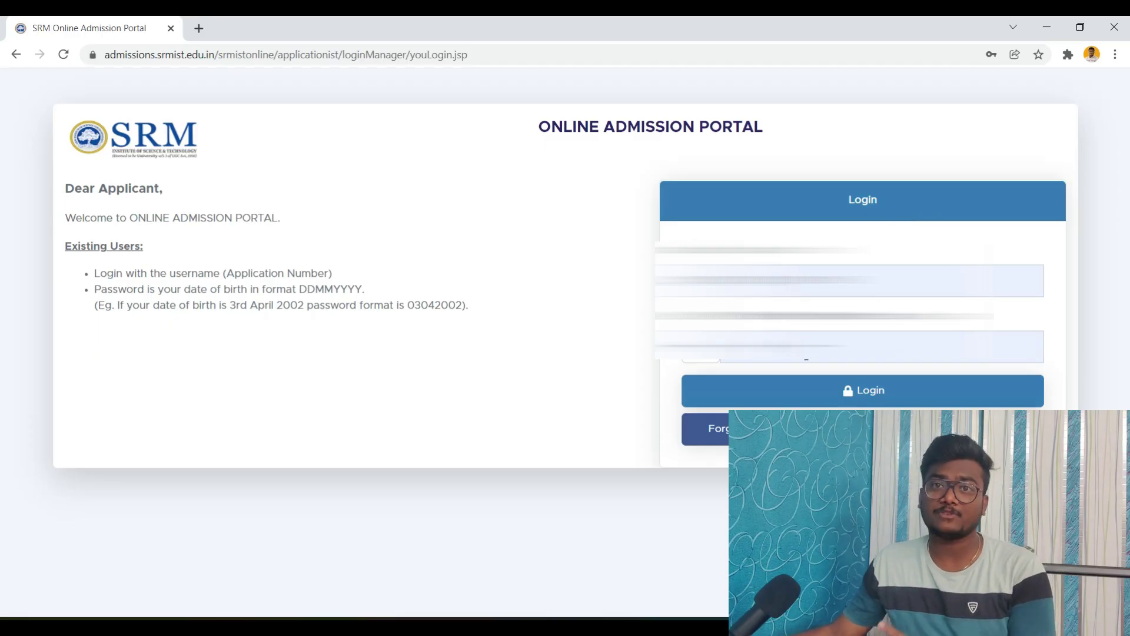
# - Log in to the admission portal and open the Program Selection form
pyautogui.click(874, 395)
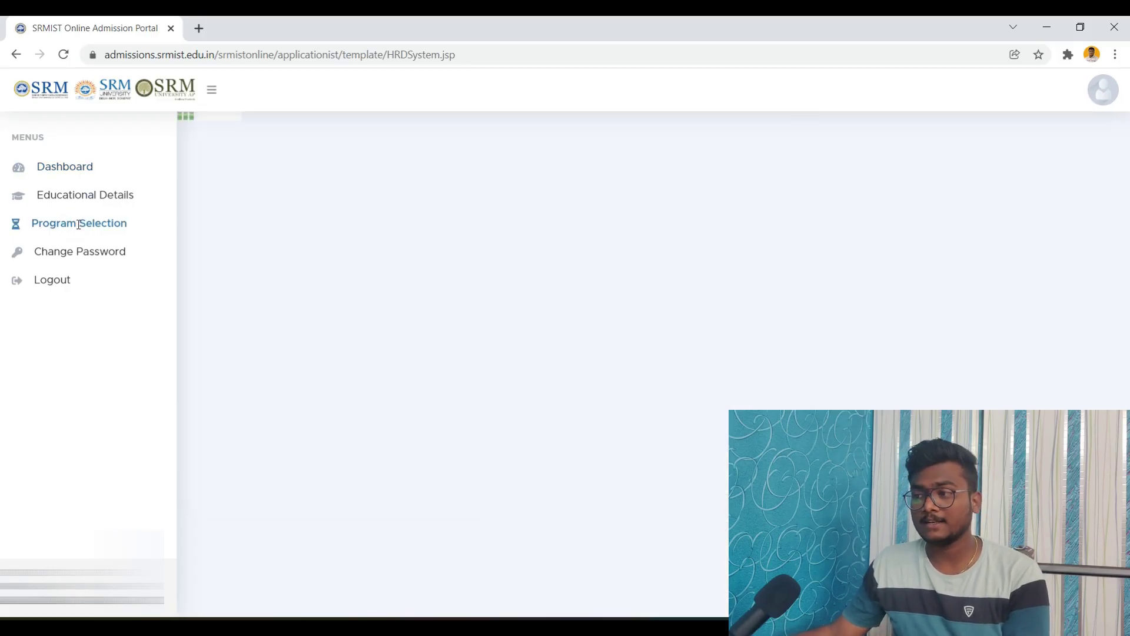
pyautogui.scroll(-1, 249, 219)
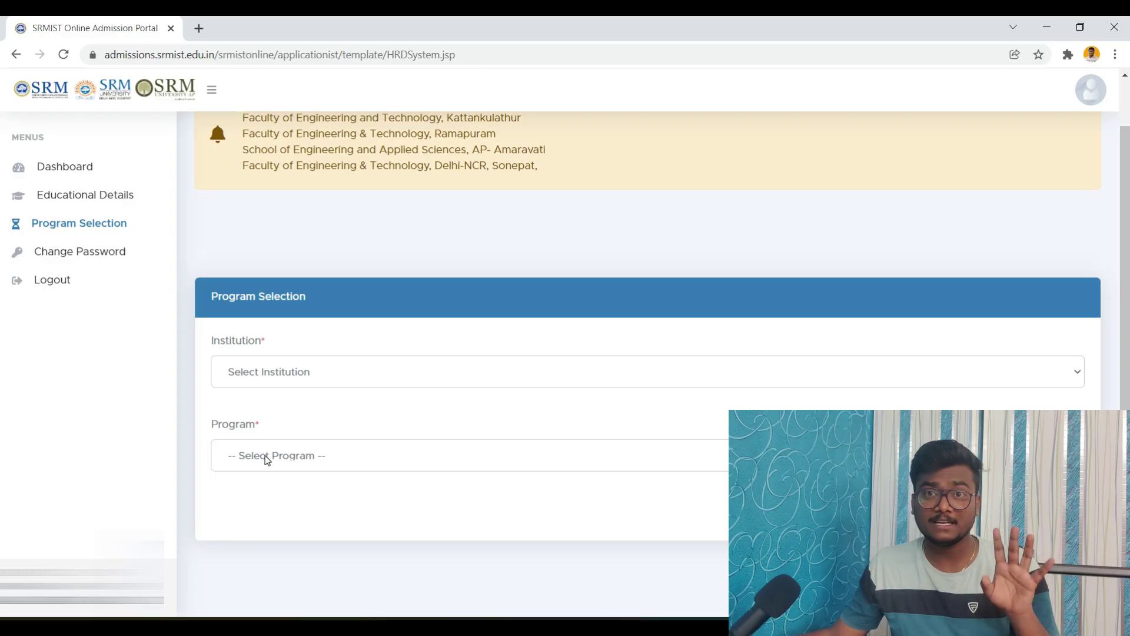
# - Look through the institution and program choices without selecting anything
pyautogui.click(275, 376)
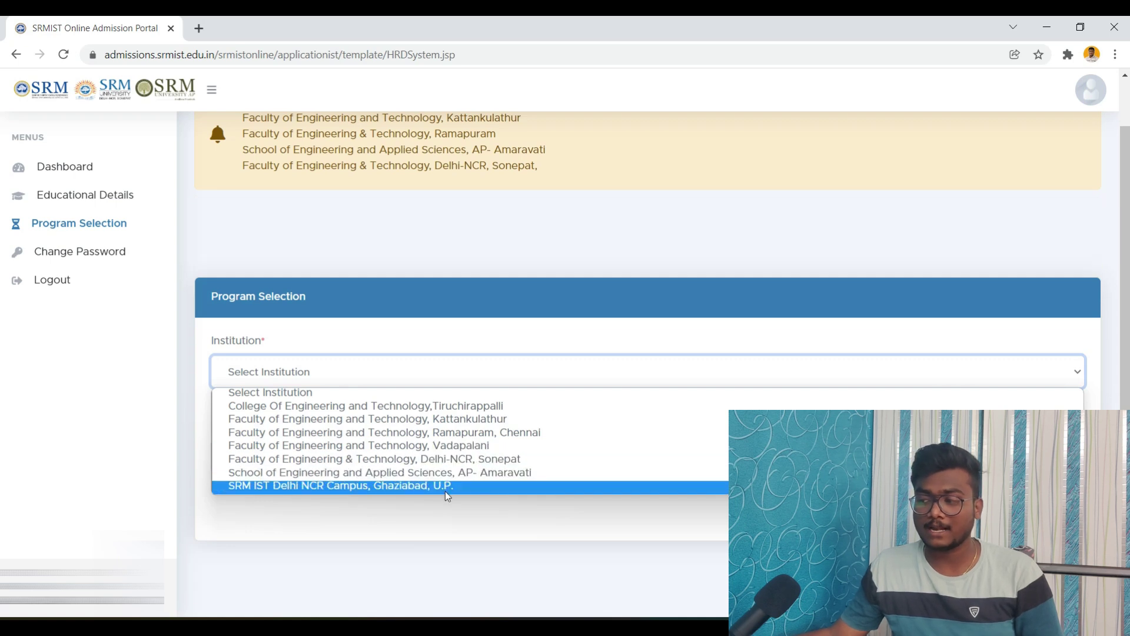
pyautogui.click(268, 510)
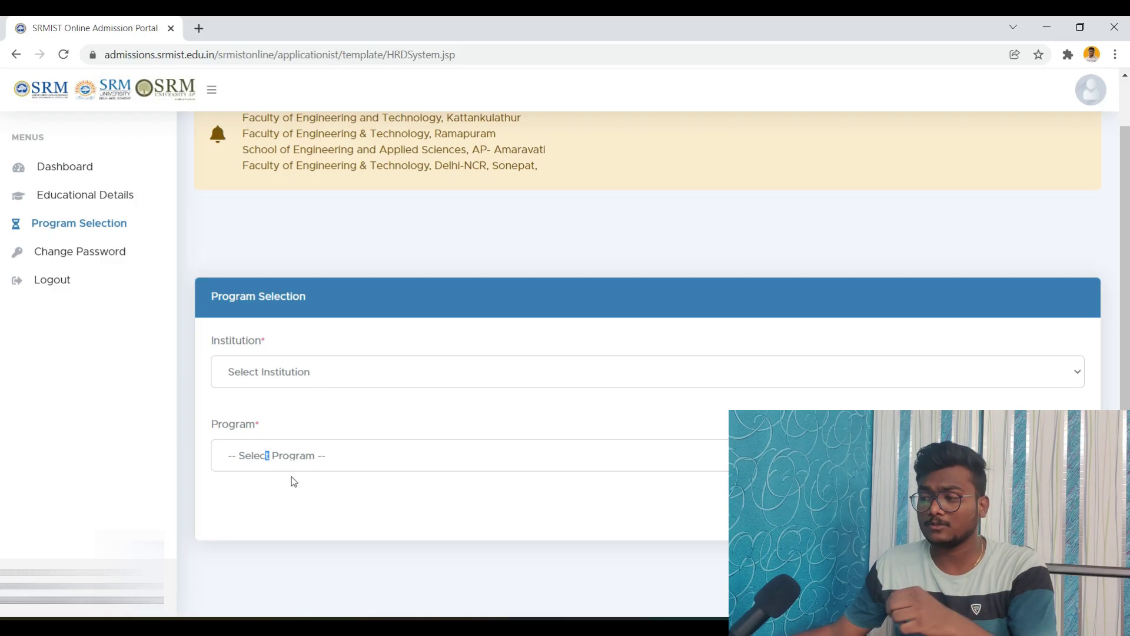
pyautogui.click(291, 454)
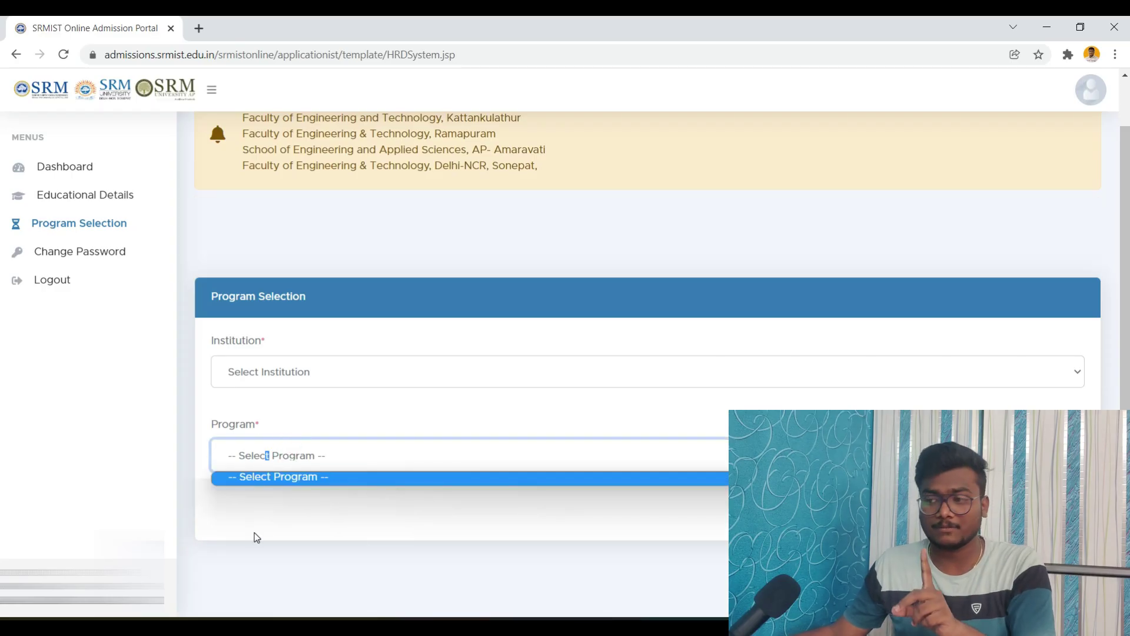
pyautogui.click(253, 518)
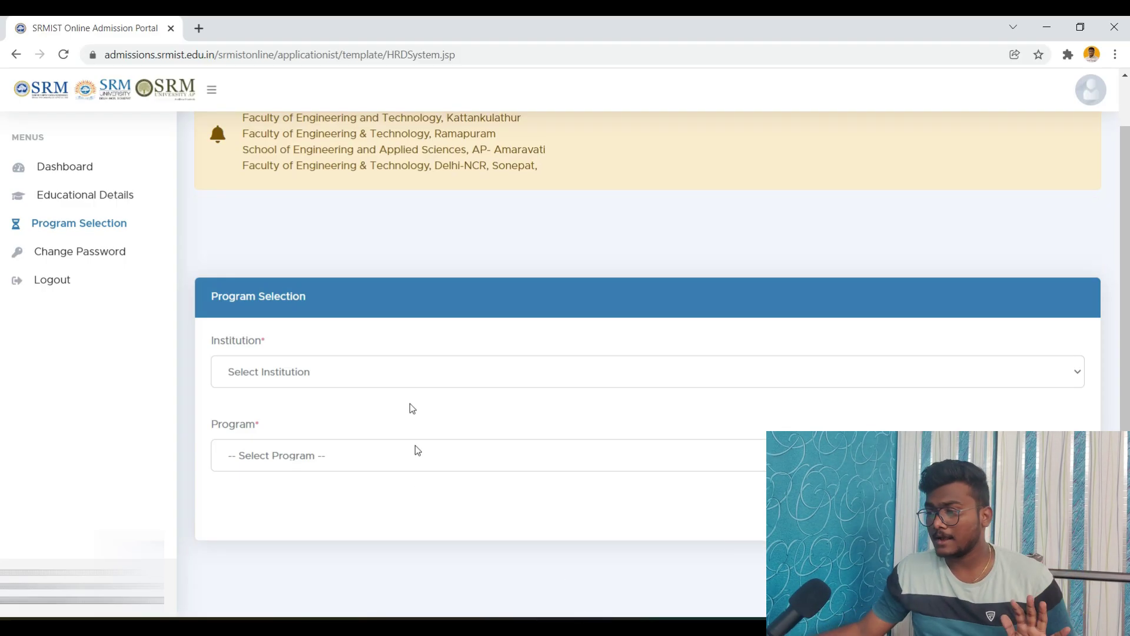
# - Check eligibility for B.Tech. Computer Science and Engineering with Artificial Intelligence and Machine Learning at Faculty of Engineering and Technology, Kattankulathur
pyautogui.click(392, 371)
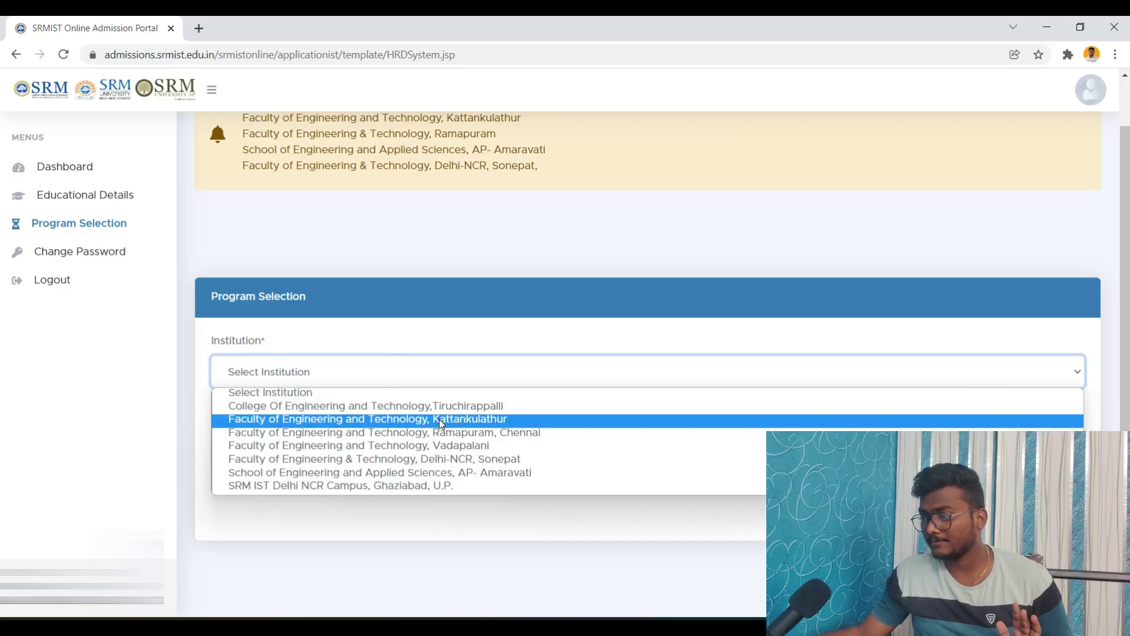
pyautogui.click(439, 419)
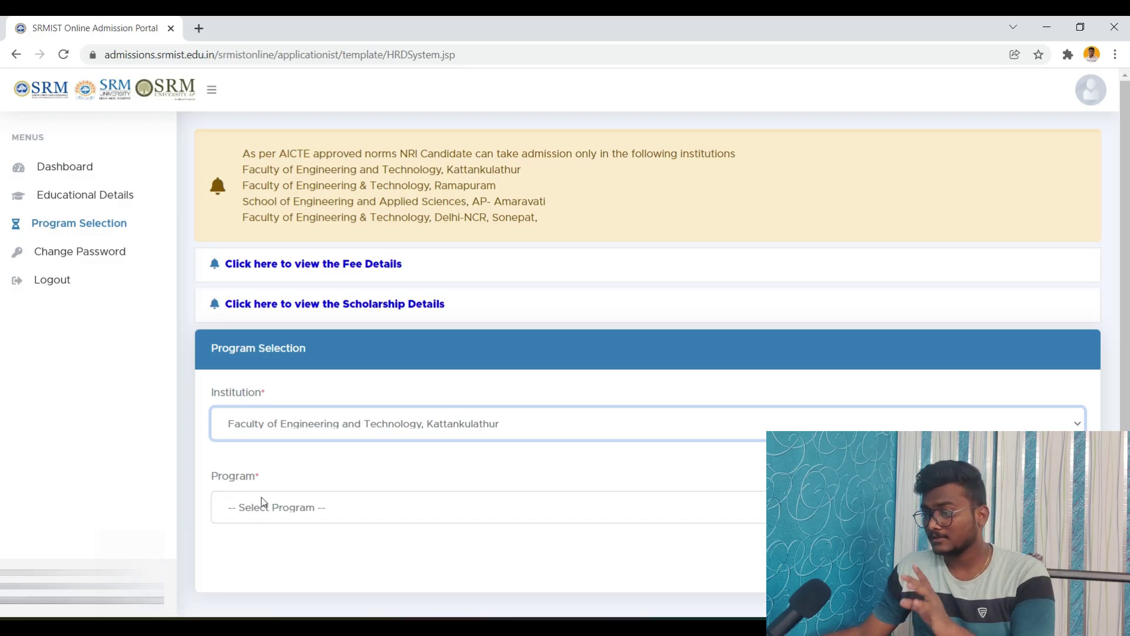
pyautogui.scroll(-1, 272, 509)
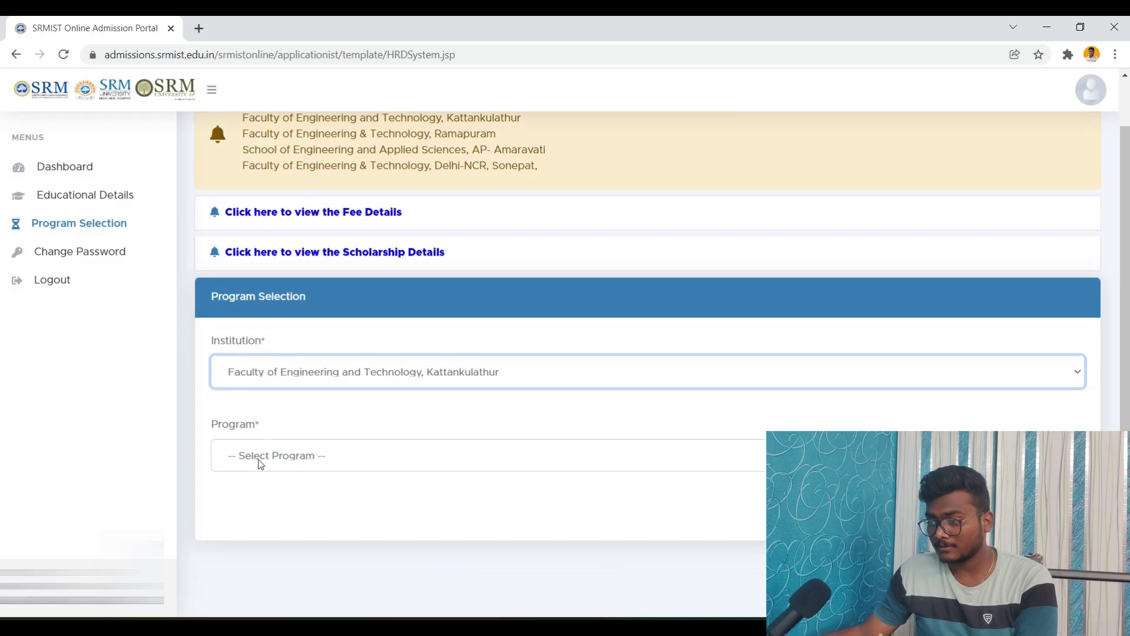
pyautogui.click(338, 457)
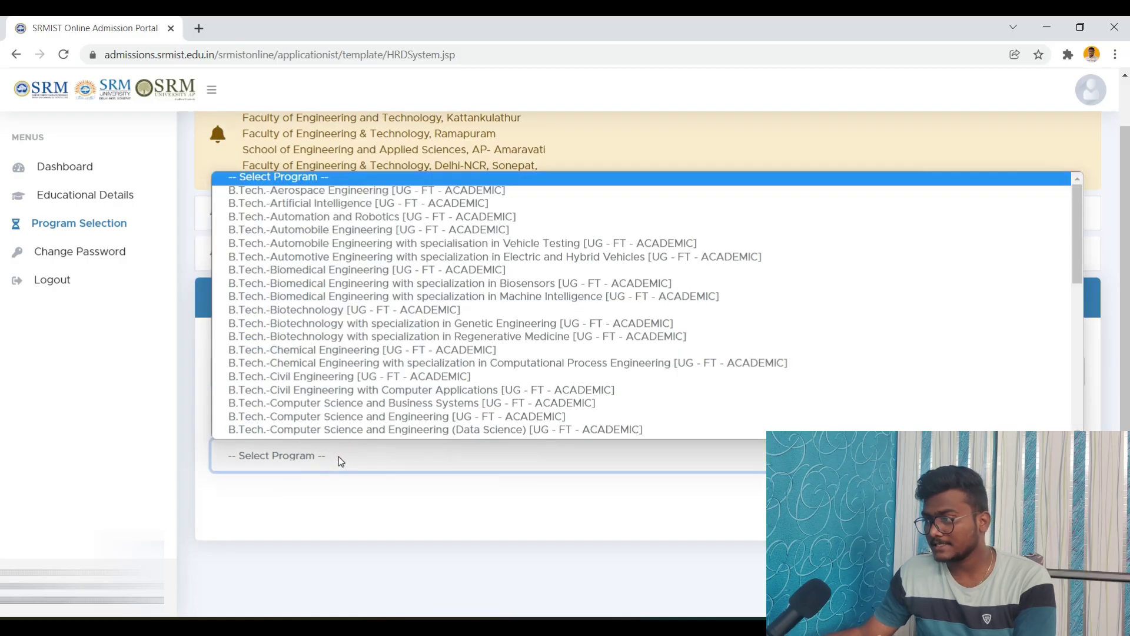
pyautogui.scroll(-3, 337, 381)
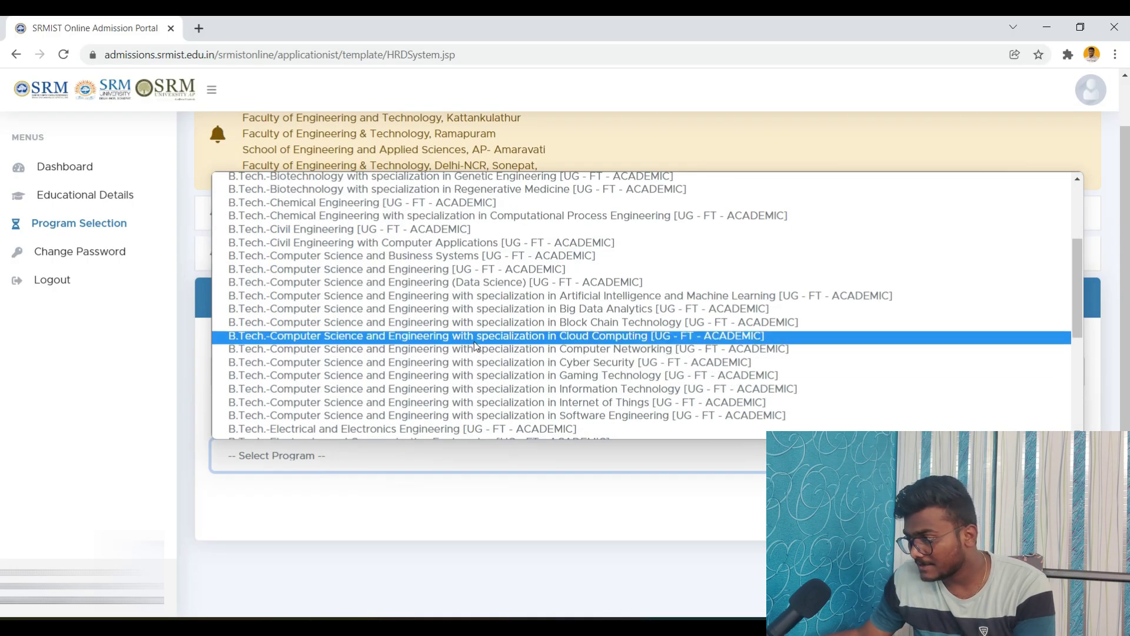
pyautogui.click(510, 295)
pyautogui.scroll(-1, 241, 536)
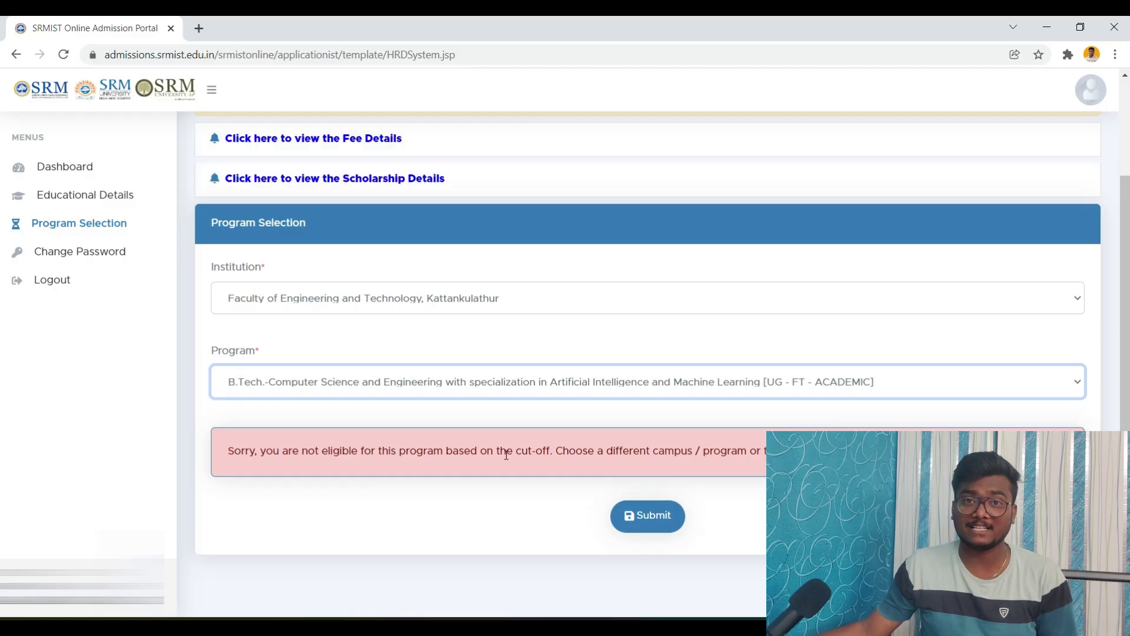
# - Check eligibility for Computer Science and Engineering with Artificial Intelligence and Machine Learning at School of Engineering and Applied Sciences, AP- Amaravati
pyautogui.click(386, 301)
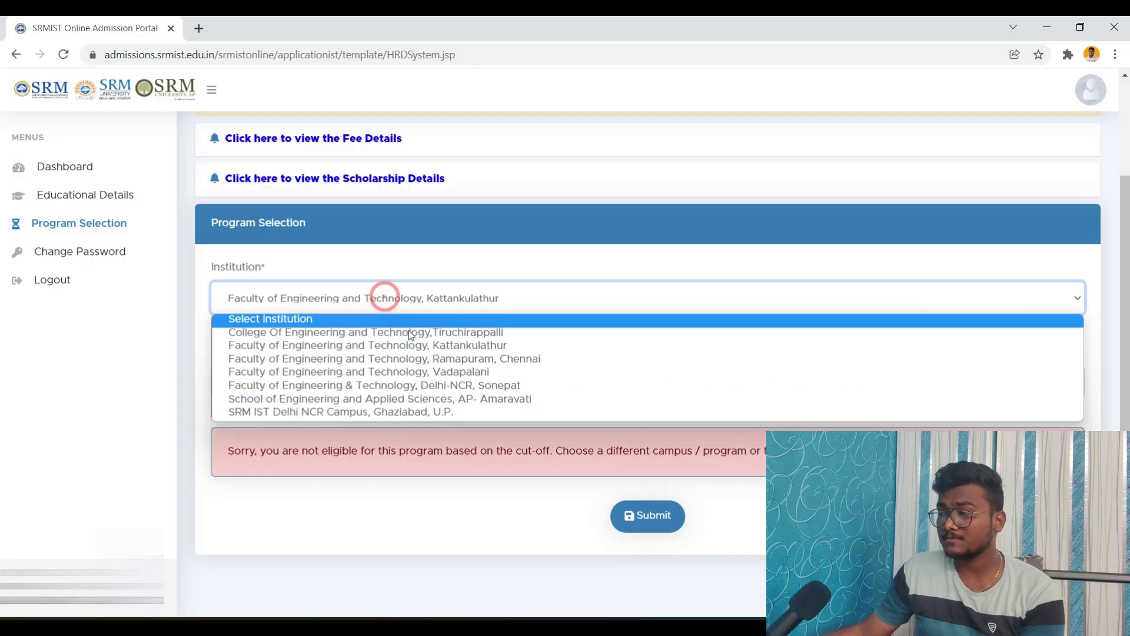
pyautogui.click(413, 399)
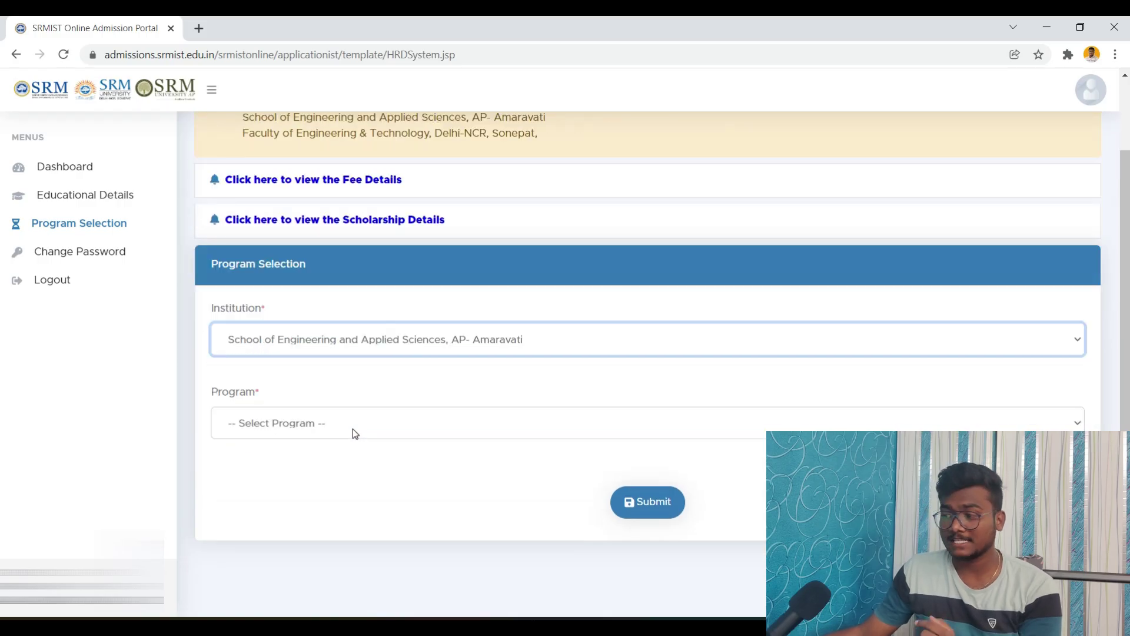
pyautogui.click(410, 409)
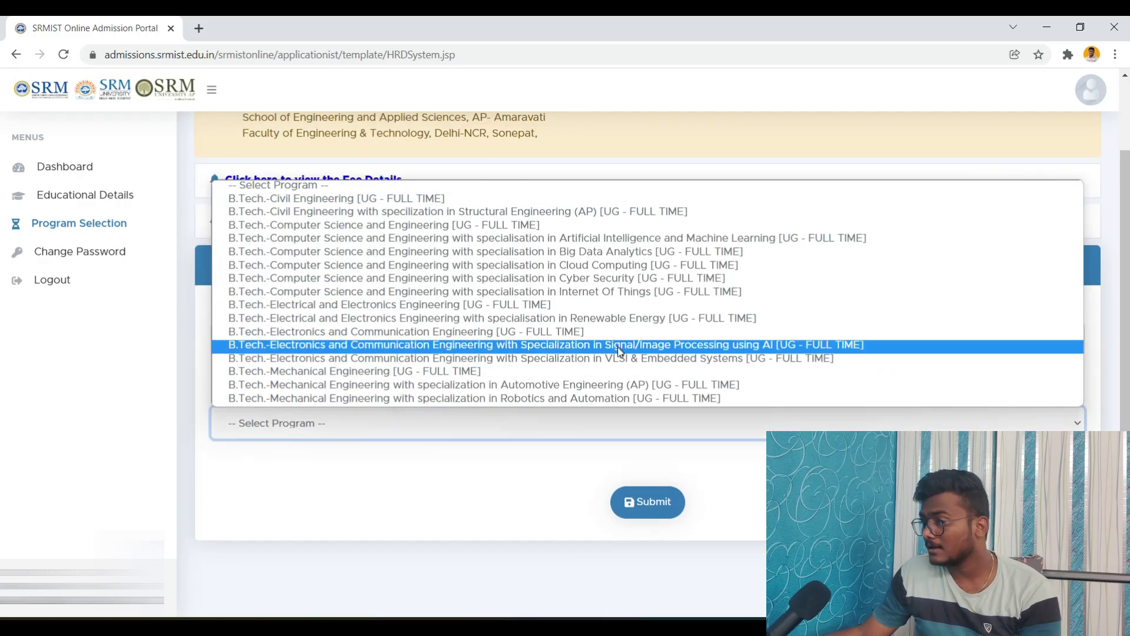
pyautogui.click(636, 238)
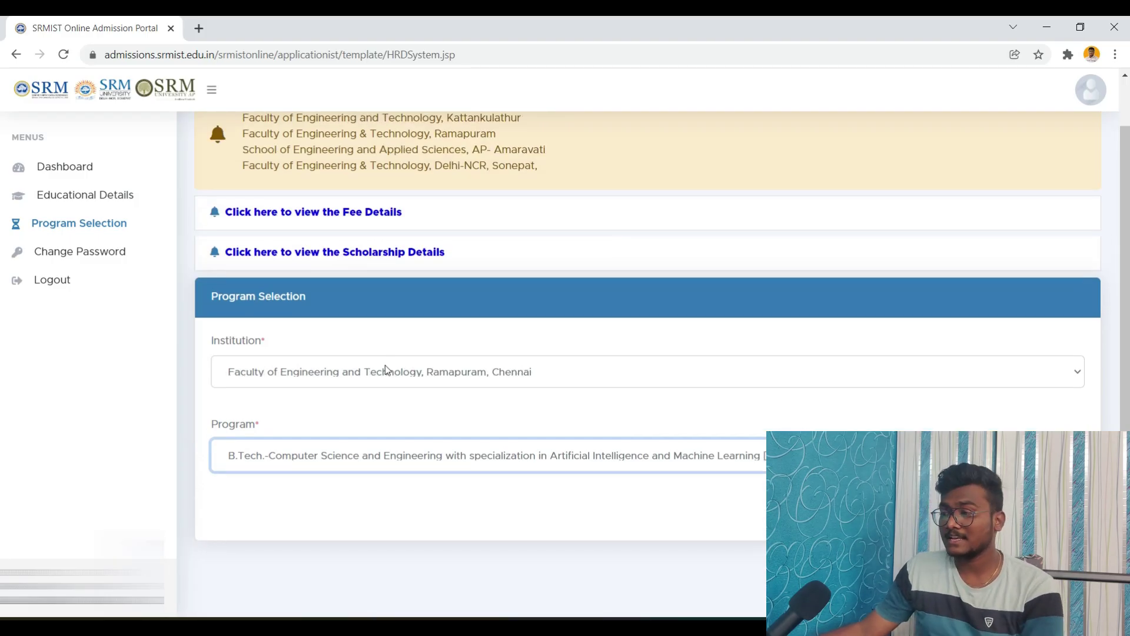
# - Check eligibility for B.Tech. Computer Science and Engineering with specialization in Cloud Computing at the Kattankulathur institution
pyautogui.click(385, 369)
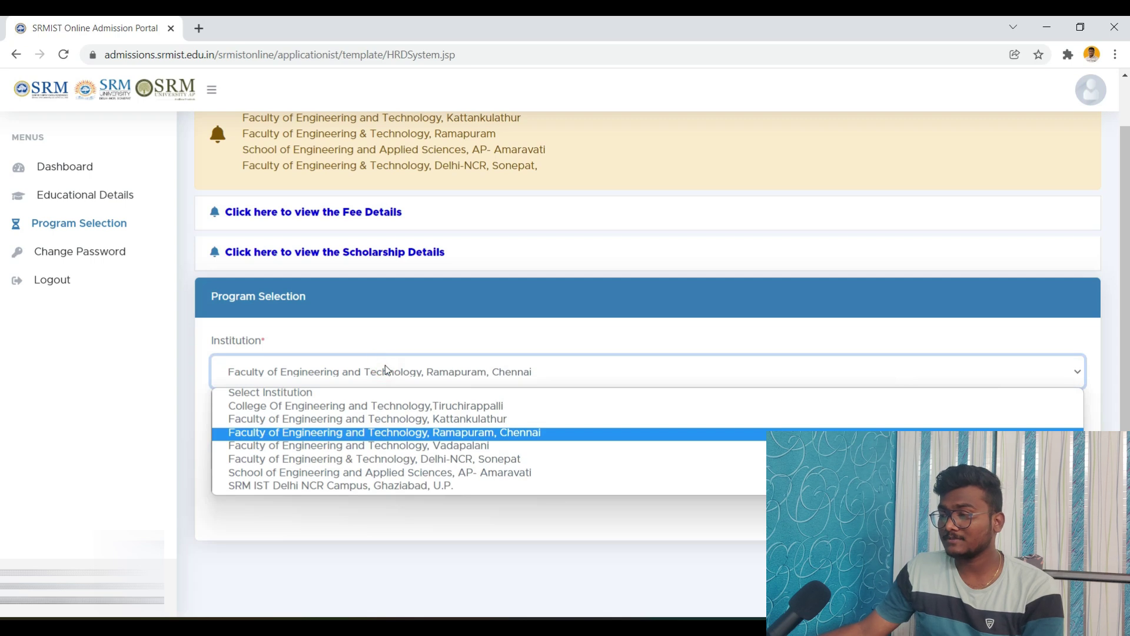
pyautogui.click(400, 419)
pyautogui.click(373, 501)
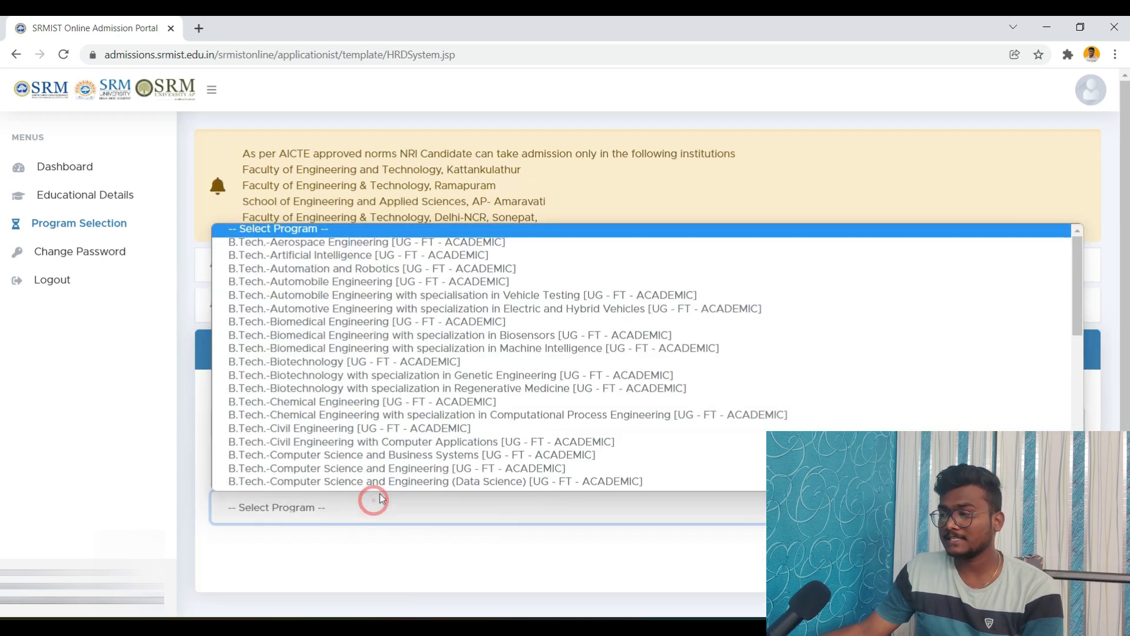
pyautogui.scroll(-5, 542, 399)
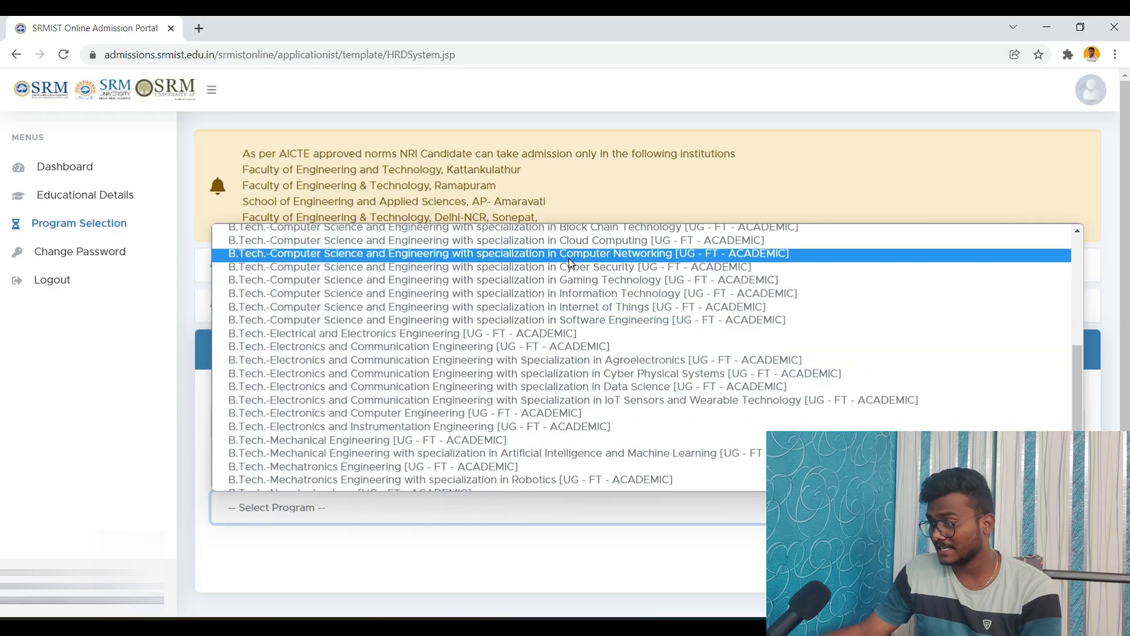
pyautogui.click(574, 240)
pyautogui.scroll(-1, 363, 518)
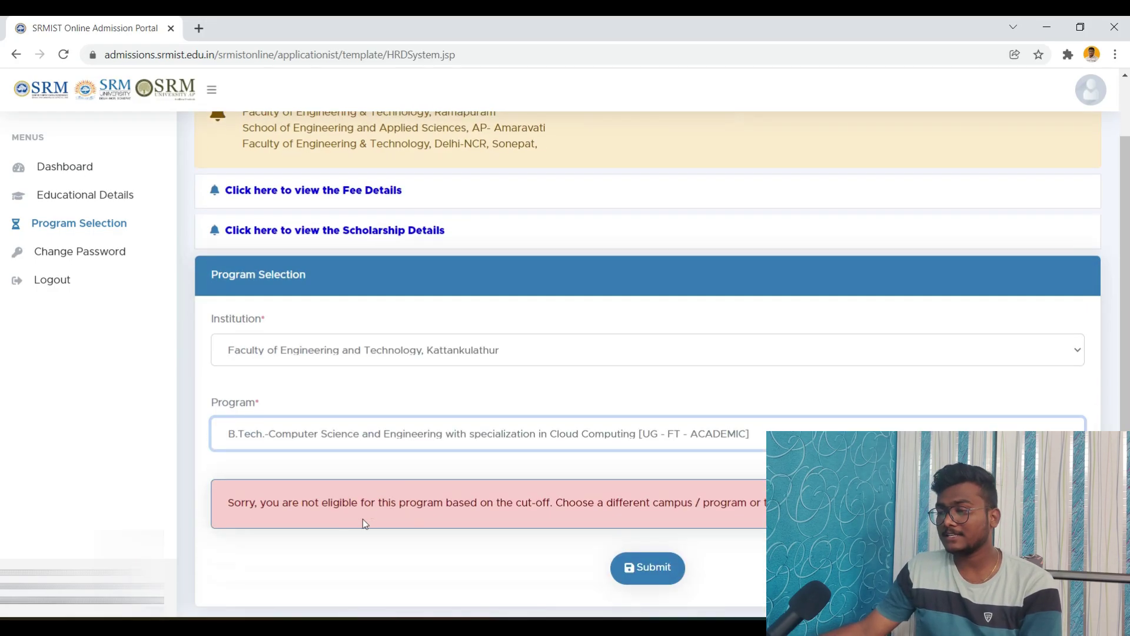
# - Check eligibility for B.Tech. Computer Science and Engineering with specialisation in Cloud Computing at the AP- Amaravati institution
pyautogui.click(435, 354)
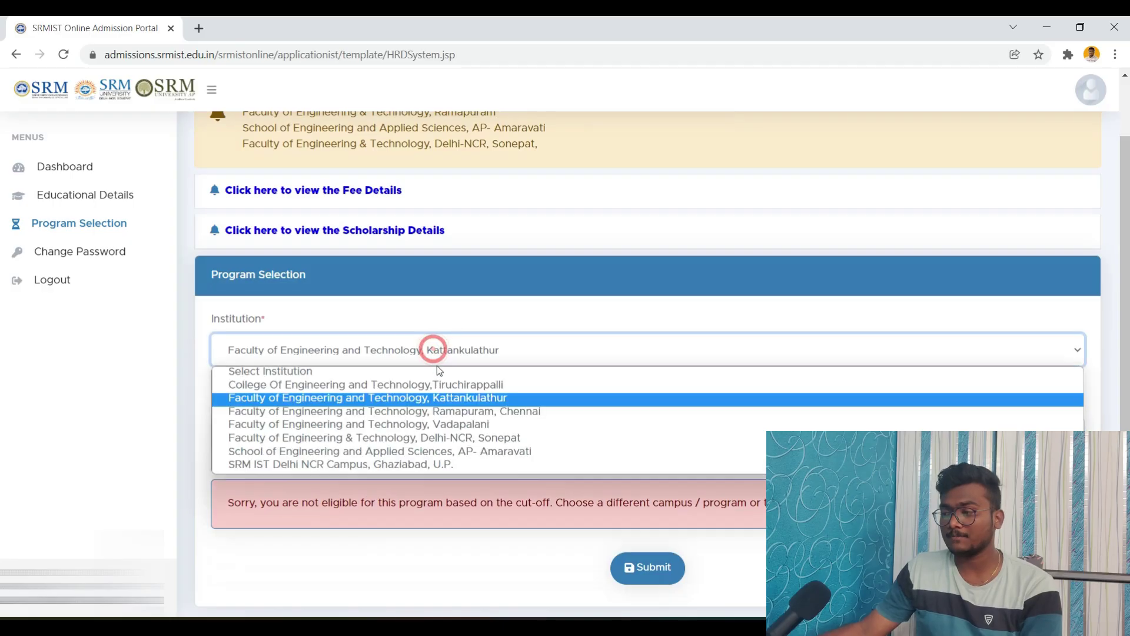
pyautogui.click(464, 451)
pyautogui.click(442, 437)
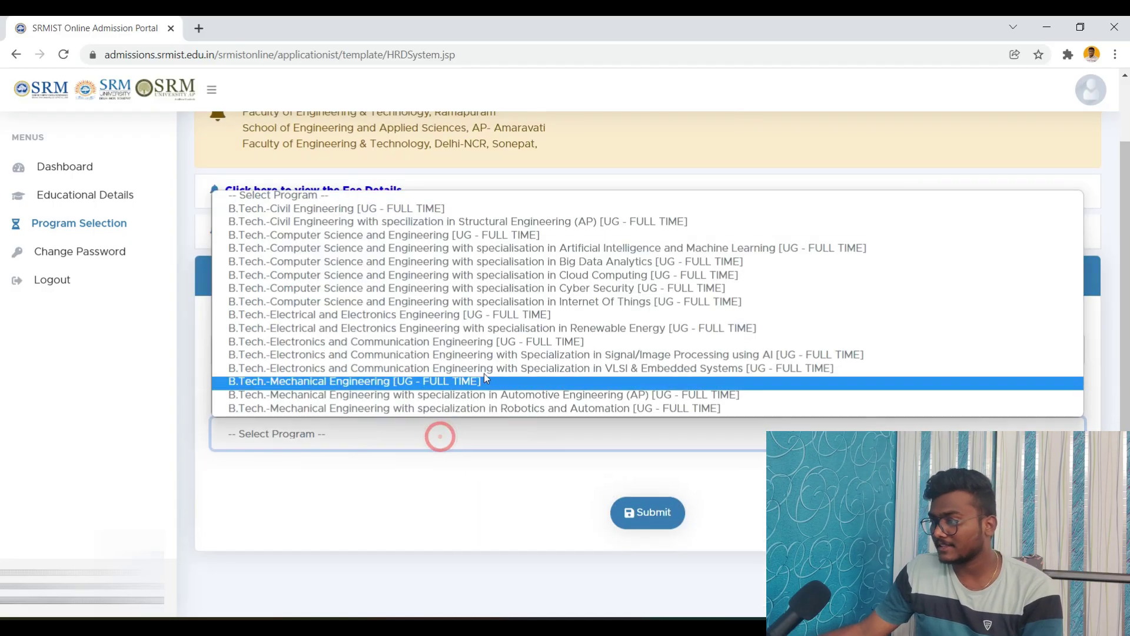
pyautogui.click(564, 275)
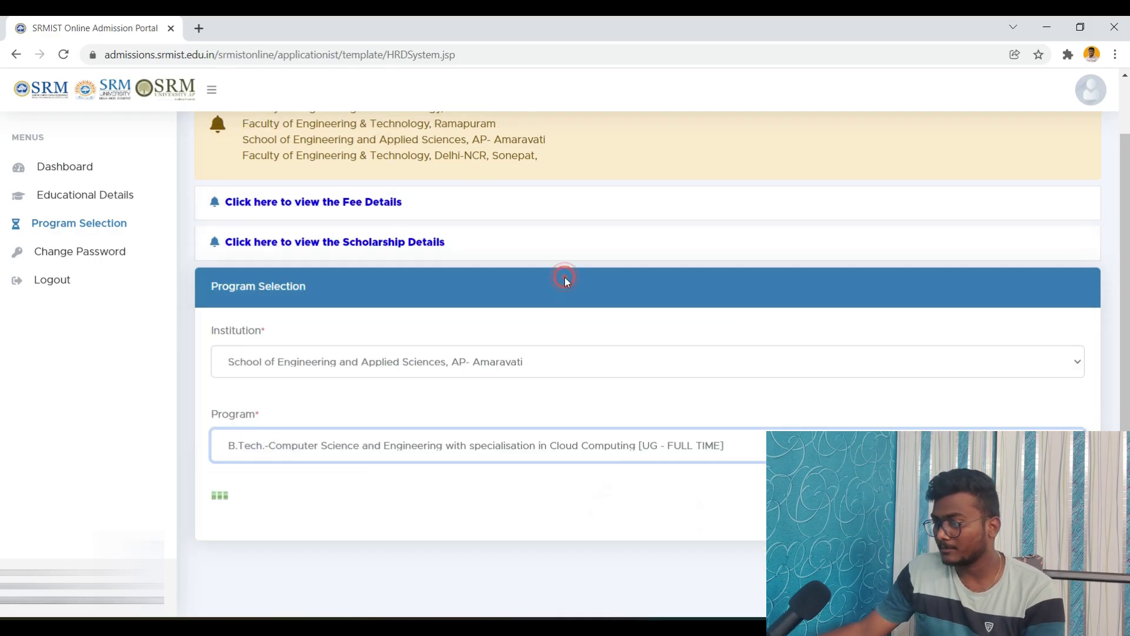
# - Select Faculty of Engineering and Technology, Ramapuram, Chennai with B.Tech. Computer Science and Engineering specializing in Big Data Analytics
pyautogui.click(487, 353)
pyautogui.click(507, 412)
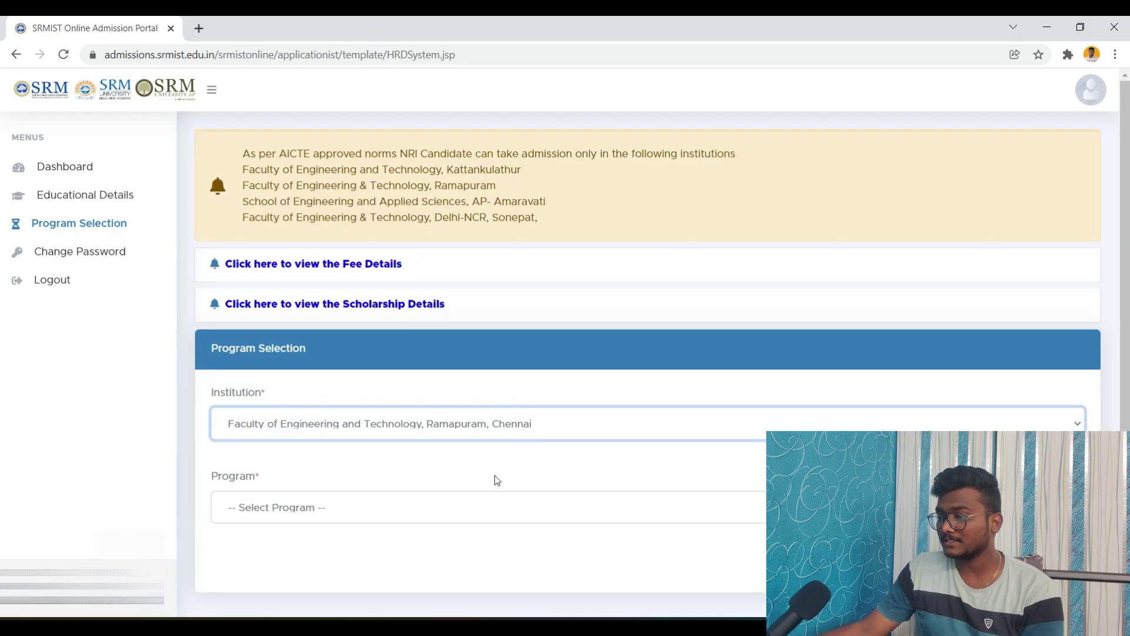
pyautogui.scroll(-2, 495, 480)
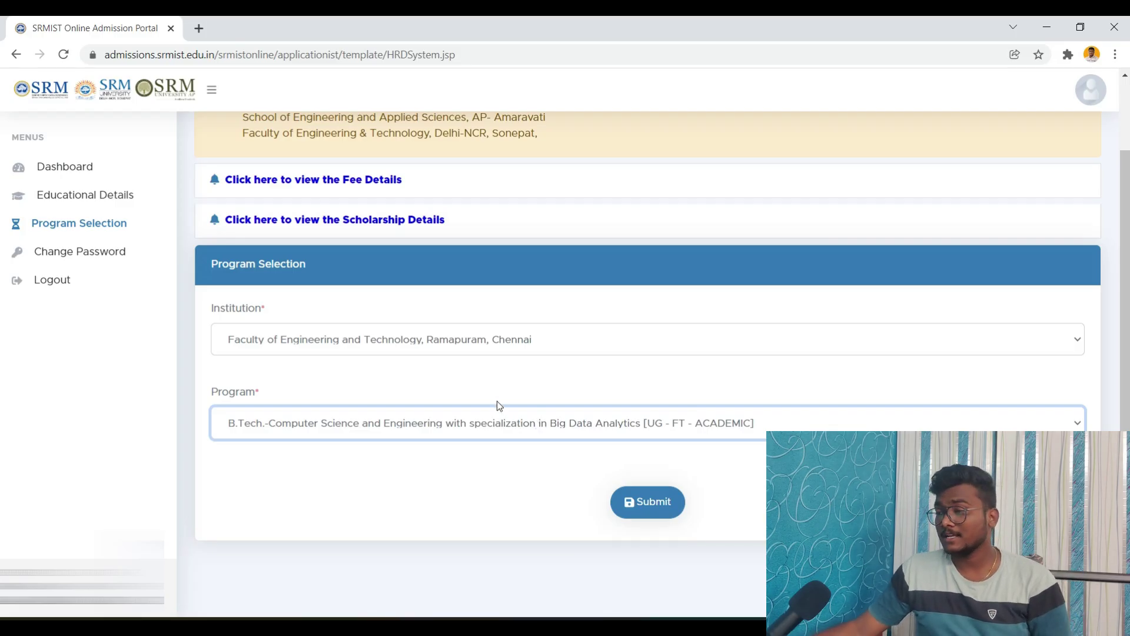
pyautogui.scroll(2, 506, 402)
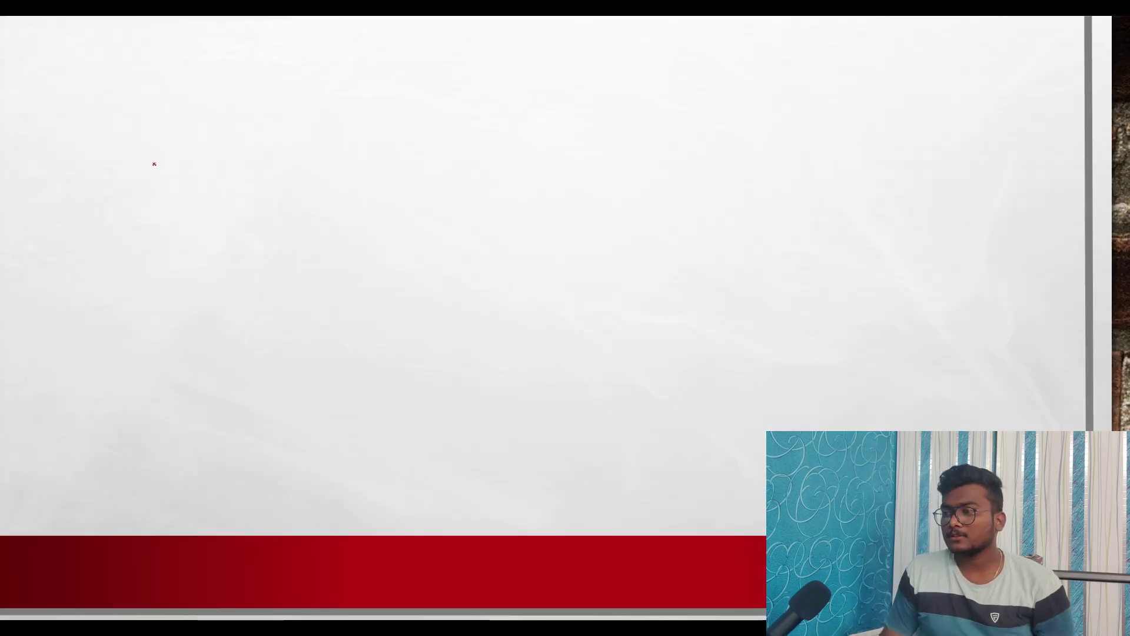
# - Switch to the blank presentation slide and handwrite "Top" on it in red ink
pyautogui.moveTo(124, 177)
pyautogui.mouseDown()
pyautogui.moveTo(151, 154)
pyautogui.moveTo(154, 179)
pyautogui.moveTo(186, 216)
pyautogui.mouseUp()
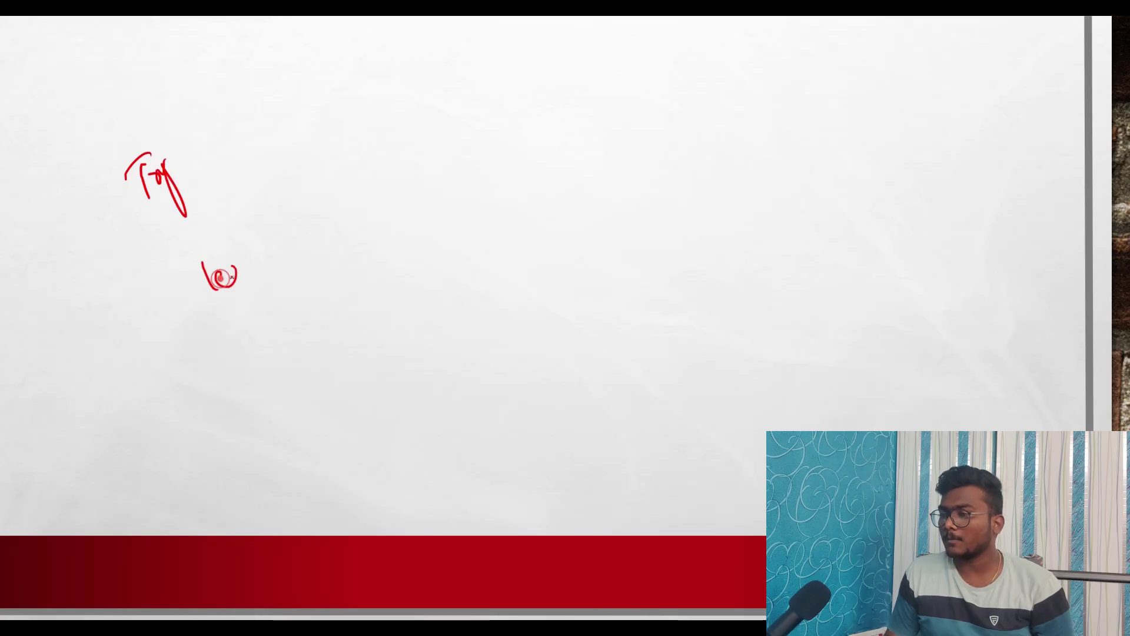